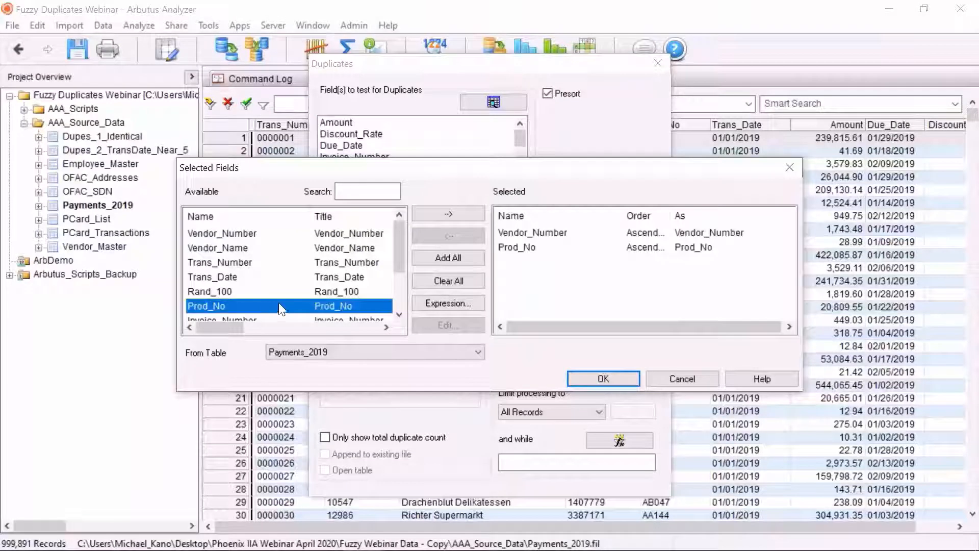
Step: Add Amount as the last field to test for duplicates and set its match to Near with a value of 10
{"action": "left_click_drag", "start_coordinate": [396, 259], "coordinate": [396, 301]}
{"action": "double_click", "coordinate": [380, 307]}
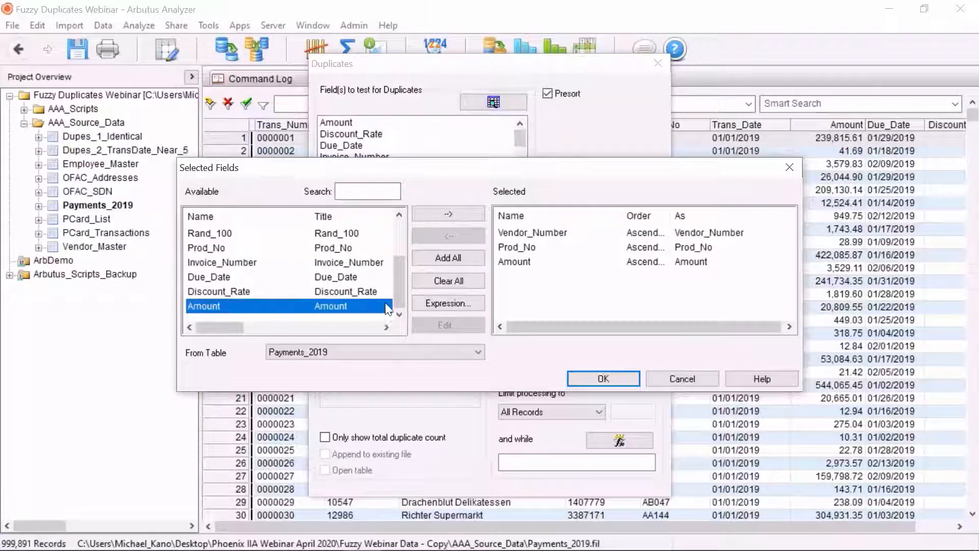
{"action": "left_click", "coordinate": [574, 384]}
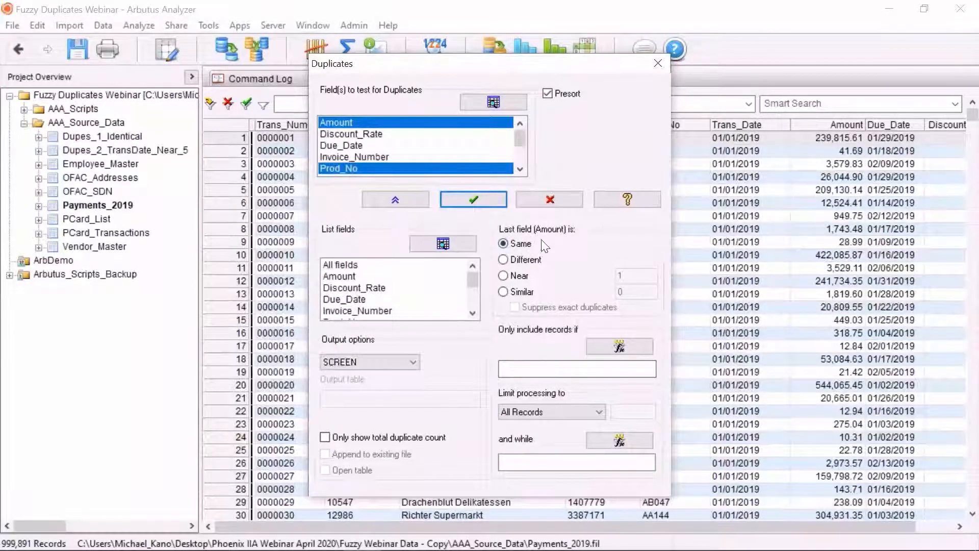
{"action": "left_click", "coordinate": [504, 275]}
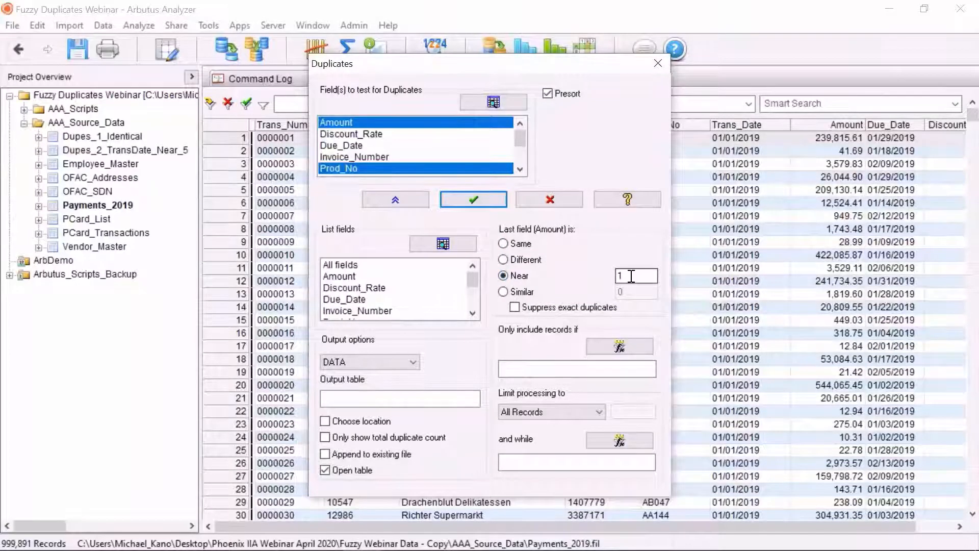
{"action": "key", "text": "BackSpace"}
{"action": "type", "text": "10"}
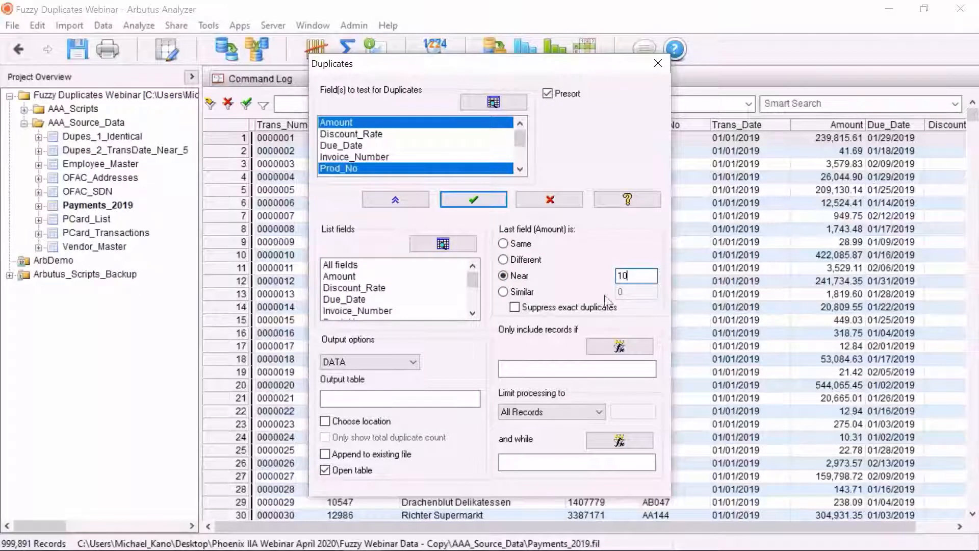
Step: Choose Trans_Number and Trans_Date as the list fields for the duplicates output
{"action": "left_click", "coordinate": [419, 247]}
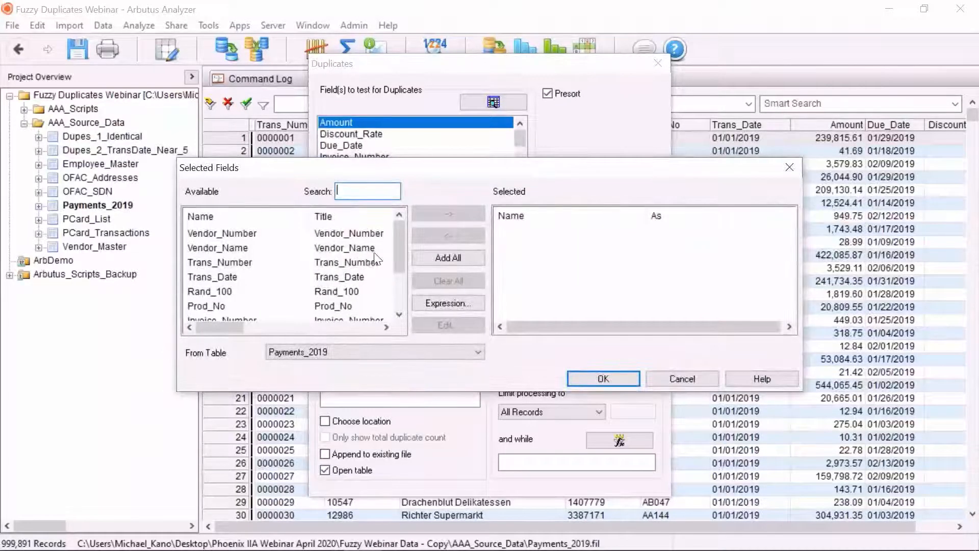
{"action": "double_click", "coordinate": [371, 262]}
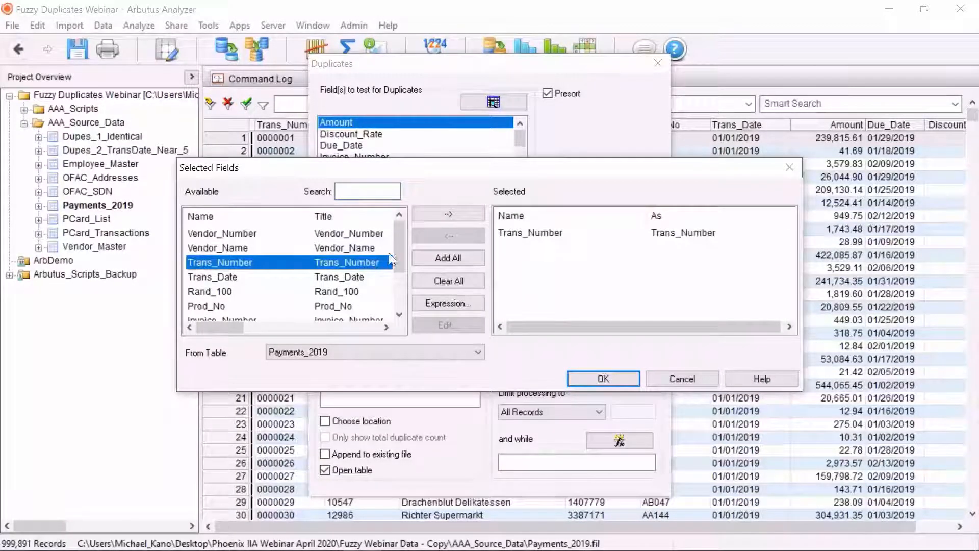
{"action": "left_click_drag", "start_coordinate": [397, 250], "coordinate": [397, 258]}
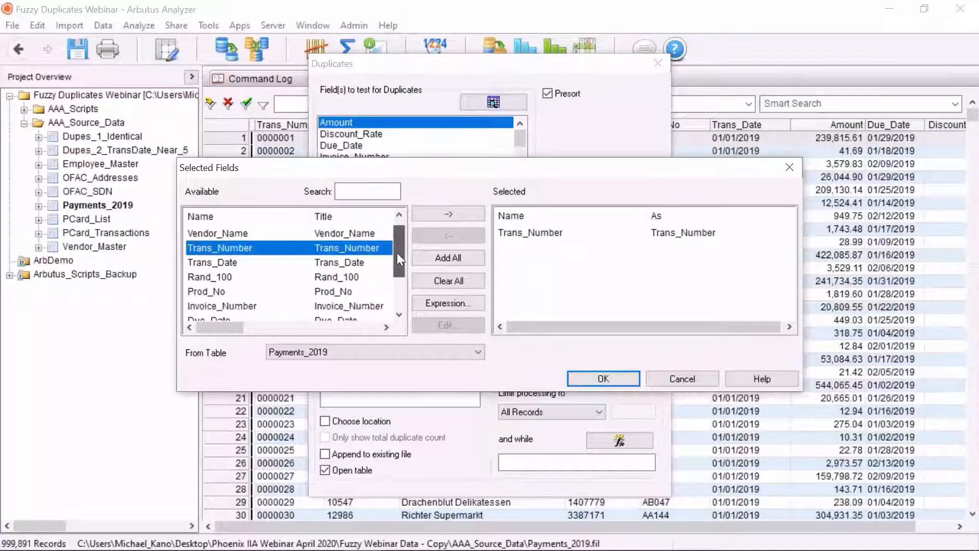
{"action": "double_click", "coordinate": [369, 263]}
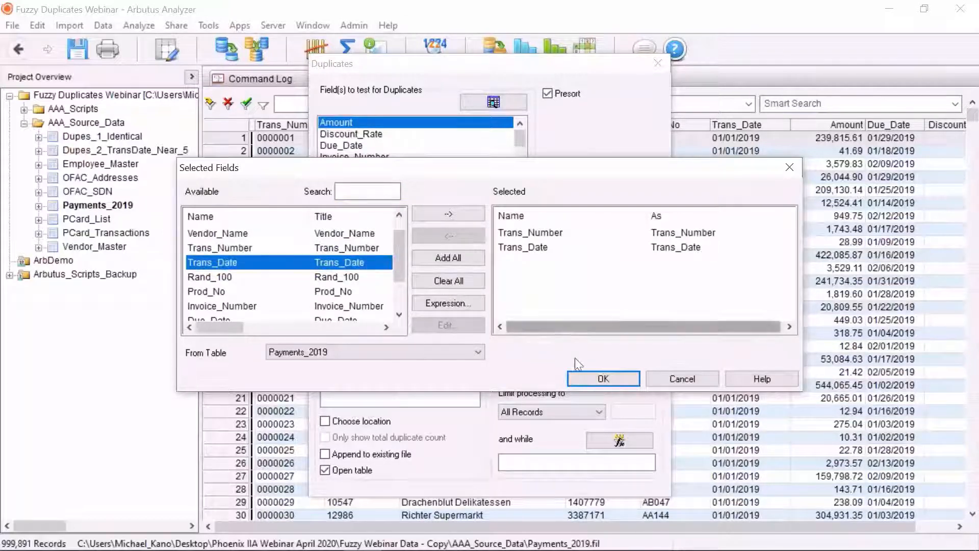
{"action": "left_click", "coordinate": [582, 379]}
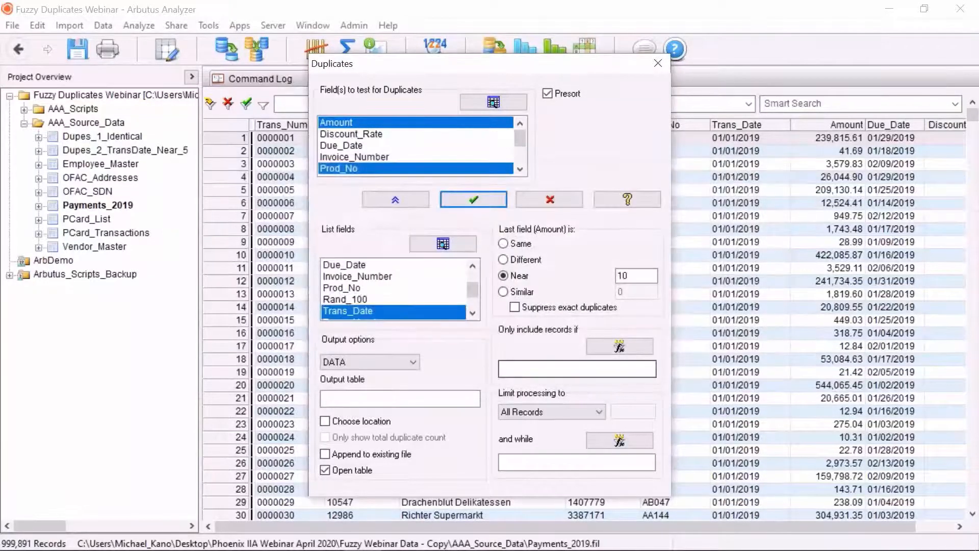
Step: Name the output table Dupes_3_AmountTransDate_Near and run the duplicates test
{"action": "left_click", "coordinate": [391, 399]}
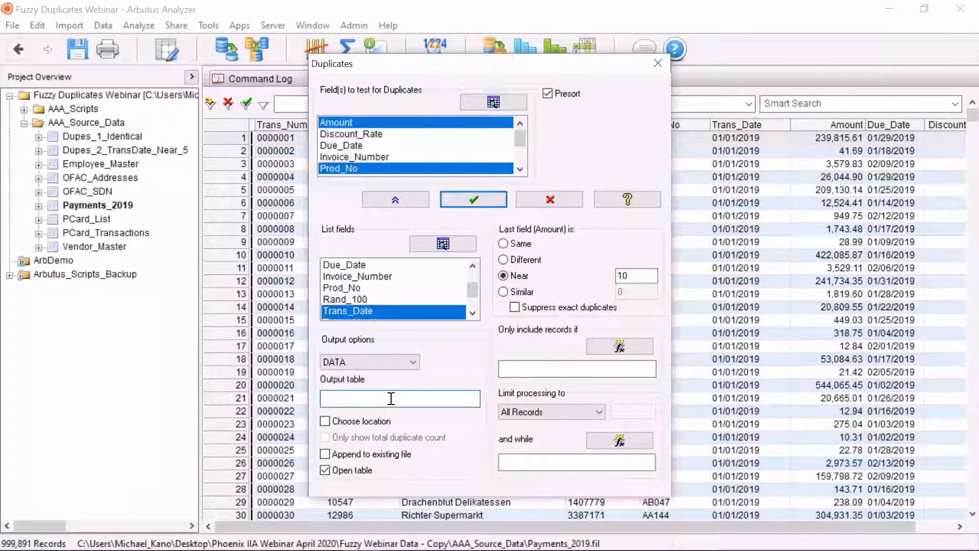
{"action": "type", "text": "Dupes_3_"}
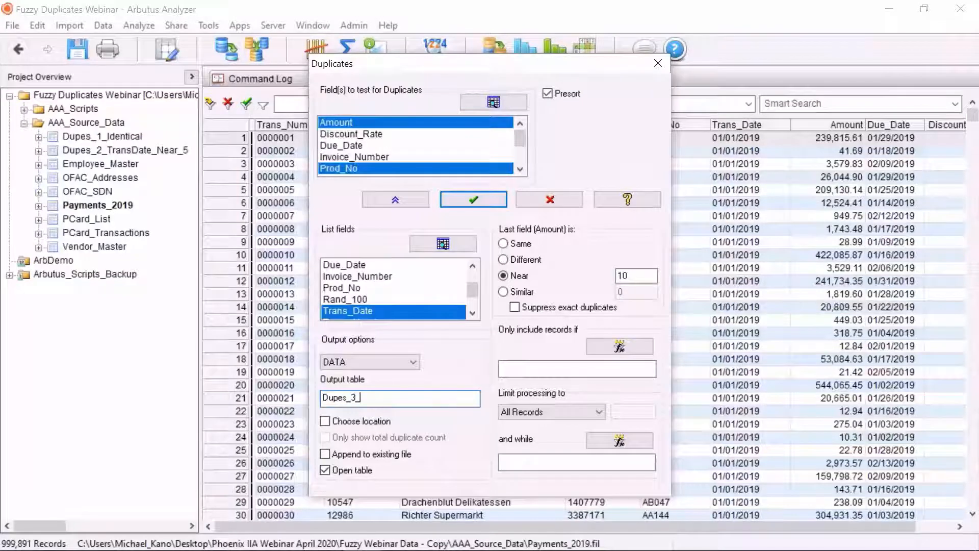
{"action": "type", "text": "AmountTrans"}
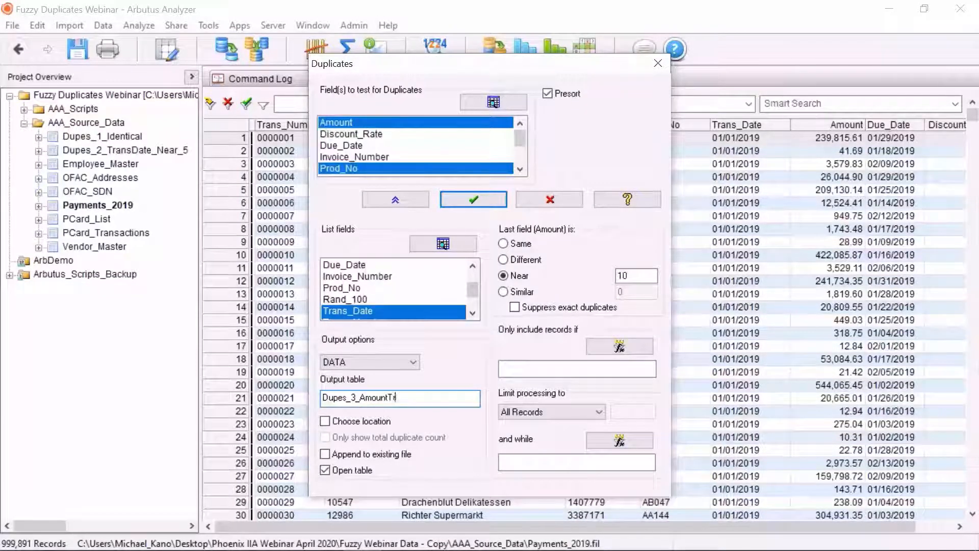
{"action": "type", "text": "Date_Near"}
{"action": "key", "text": "Return"}
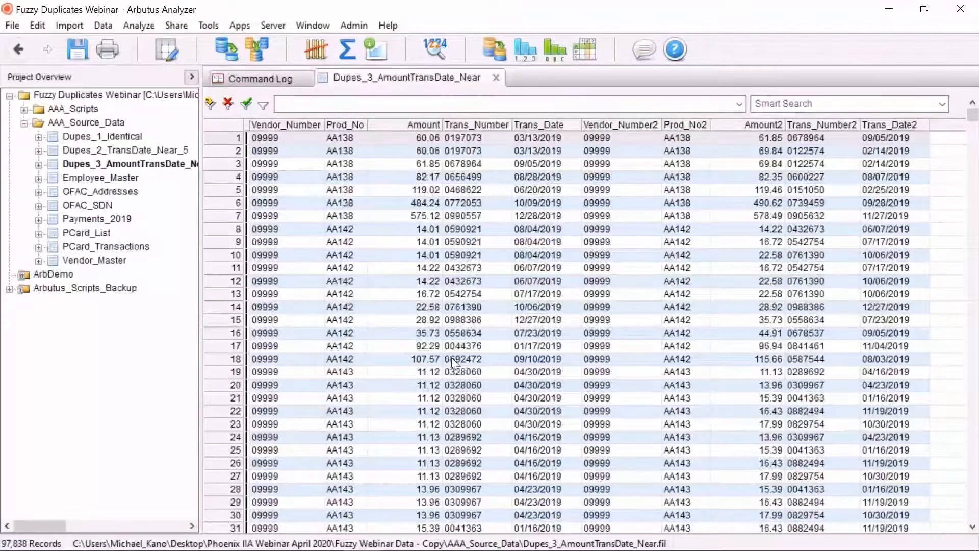
Step: Filter the Dupes_3_AmountTransDate_Near view with the expression ABS(Trans_Date - Trans_Date2) < 14
{"action": "left_click", "coordinate": [263, 105]}
{"action": "type", "text": "ABS("}
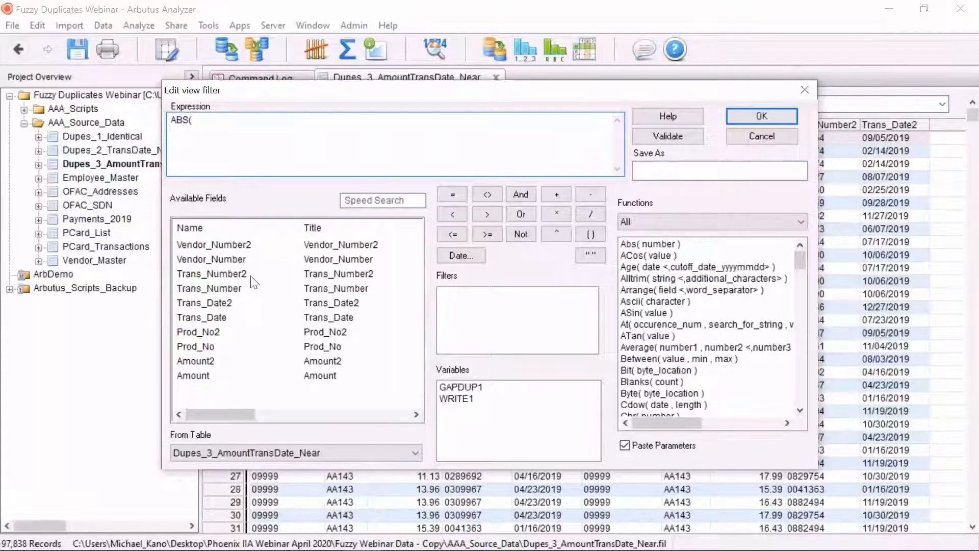
{"action": "double_click", "coordinate": [244, 318]}
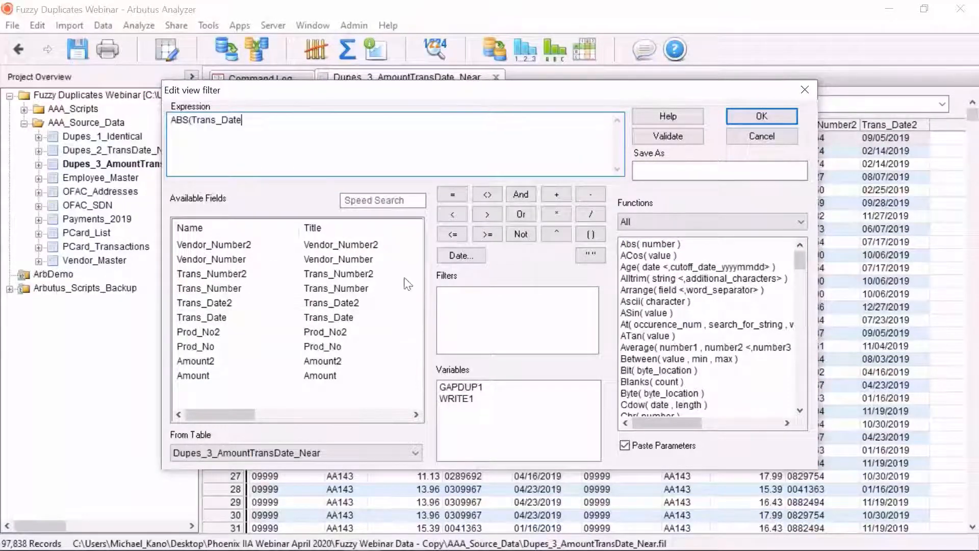
{"action": "left_click", "coordinate": [591, 195]}
{"action": "double_click", "coordinate": [276, 303]}
{"action": "type", "text": ") "}
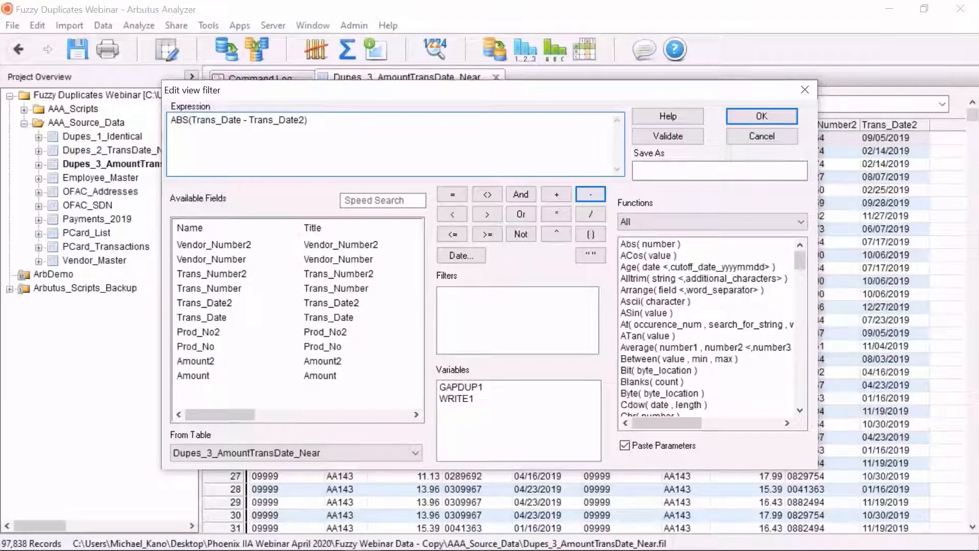
{"action": "type", "text": "< 14"}
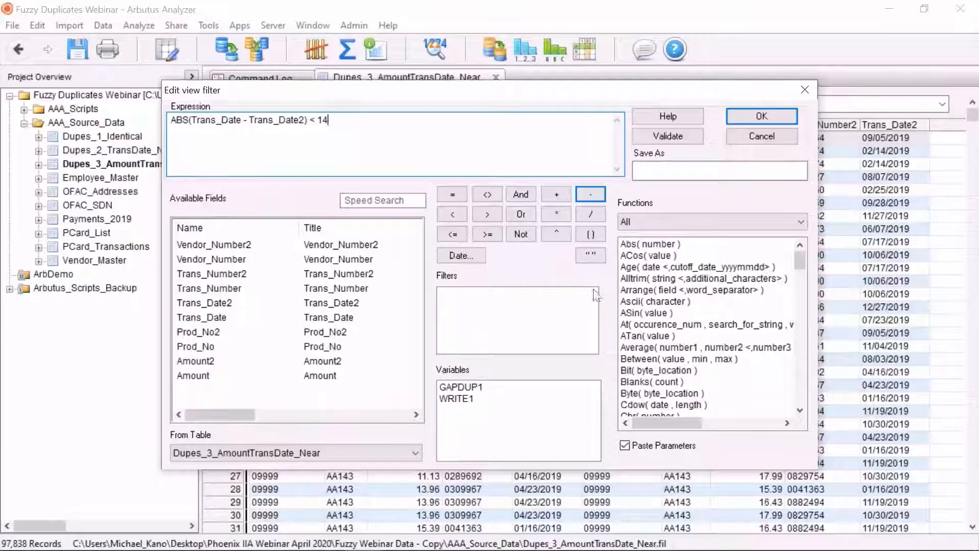
{"action": "left_click", "coordinate": [762, 115]}
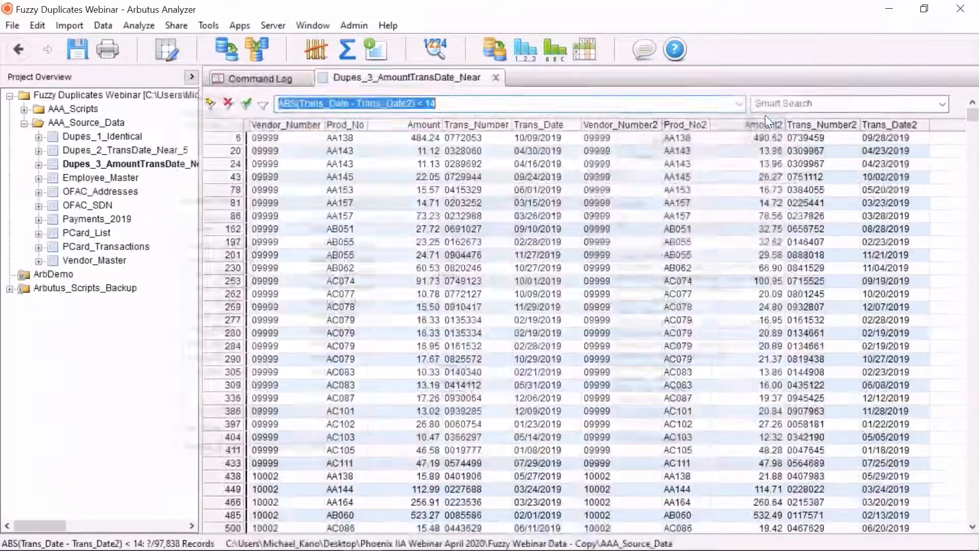
Step: Count the records matching the transaction date filter, then return to the Dupes_3_AmountTransDate_Near table view
{"action": "left_click", "coordinate": [316, 49]}
{"action": "left_click", "coordinate": [430, 281]}
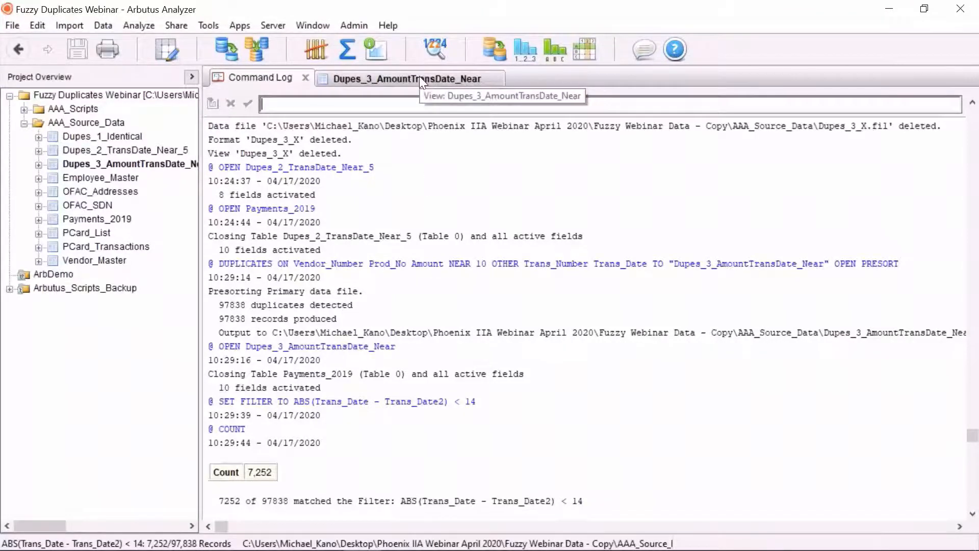
{"action": "left_click", "coordinate": [419, 80]}
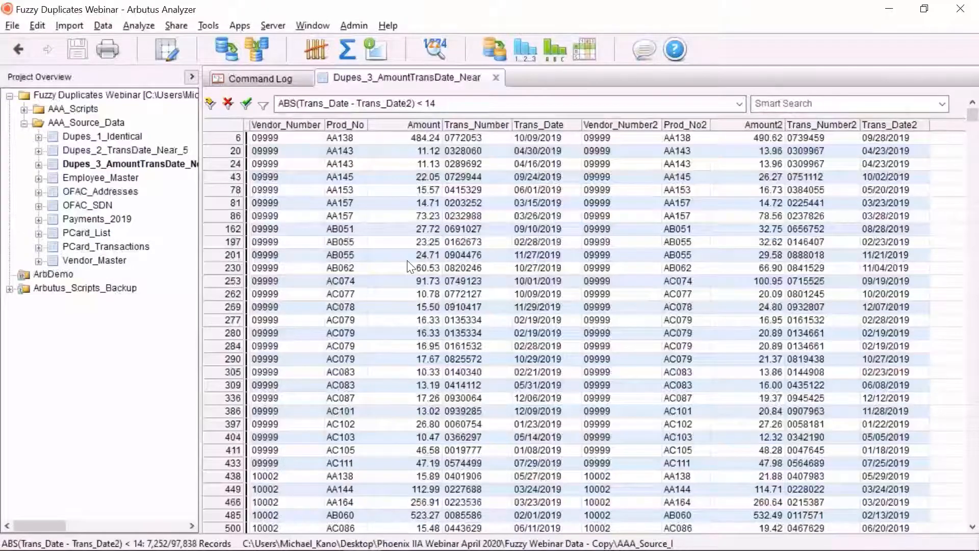
Step: Switch to the slide presentation, read the Test #4 slide on similar invoice numbers, and return to Arbutus Analyzer
{"action": "key", "text": "alt+Tab"}
{"action": "key", "text": "alt+Tab"}
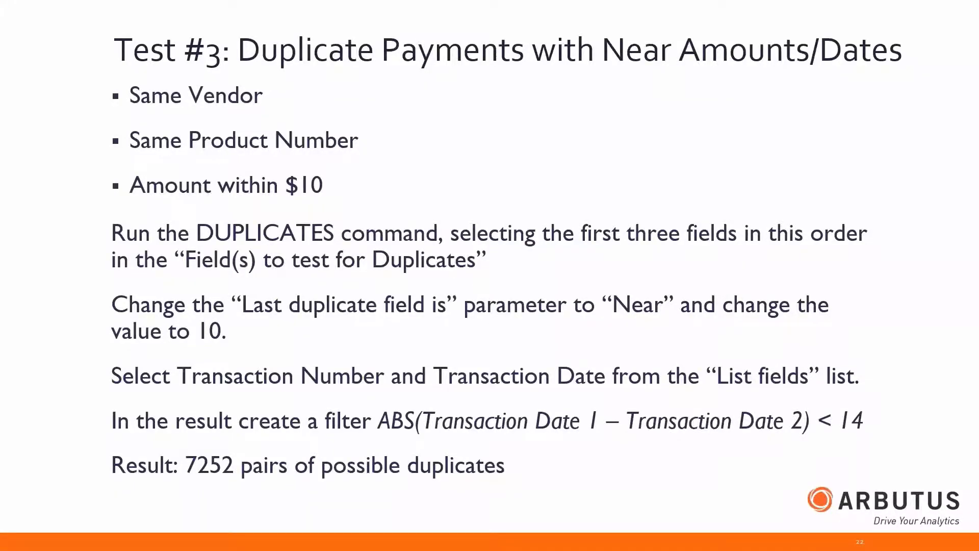
{"action": "key", "text": "Right"}
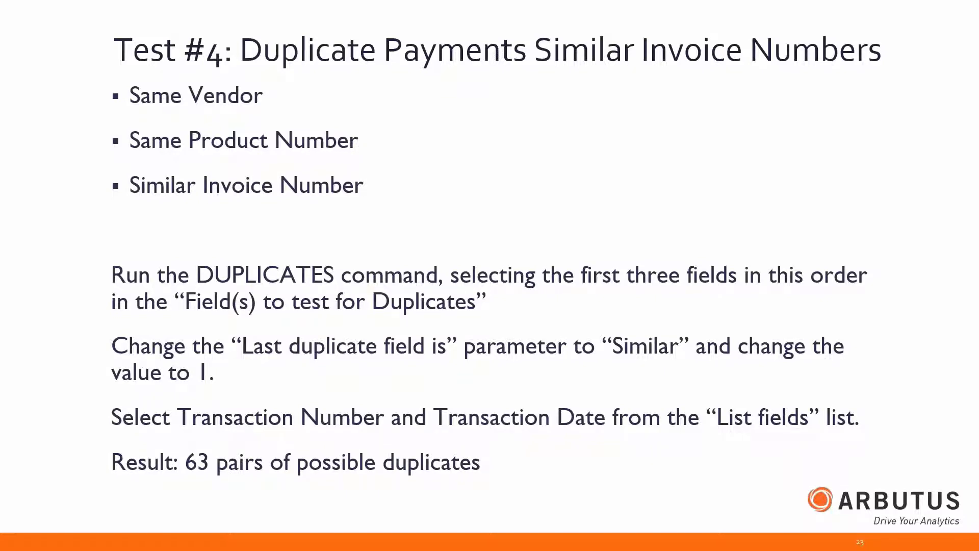
{"action": "key", "text": "alt+Tab"}
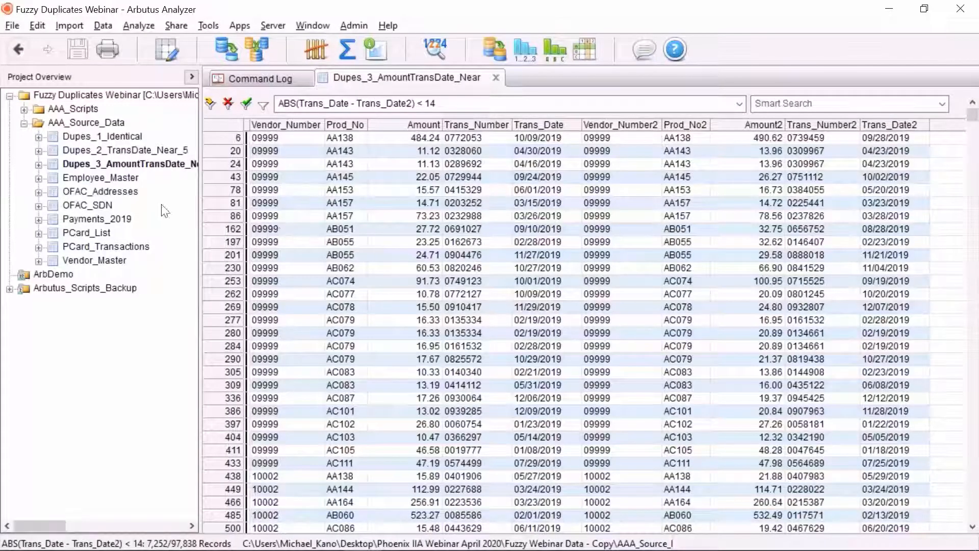
Step: Start a Duplicates test on the Payments_2019 table with Vendor_Number, Amount and Invoice_Number, in that order, as the test fields
{"action": "double_click", "coordinate": [112, 218]}
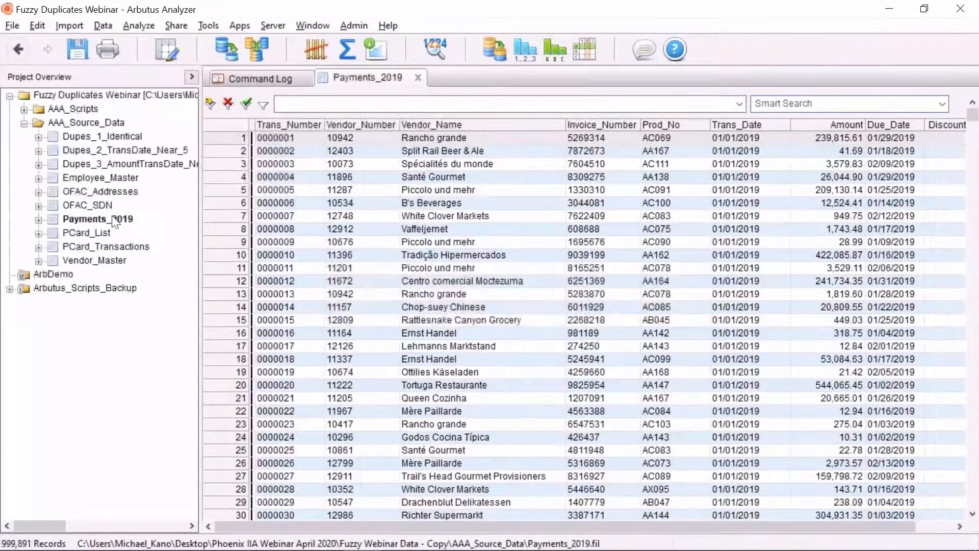
{"action": "left_click", "coordinate": [140, 26]}
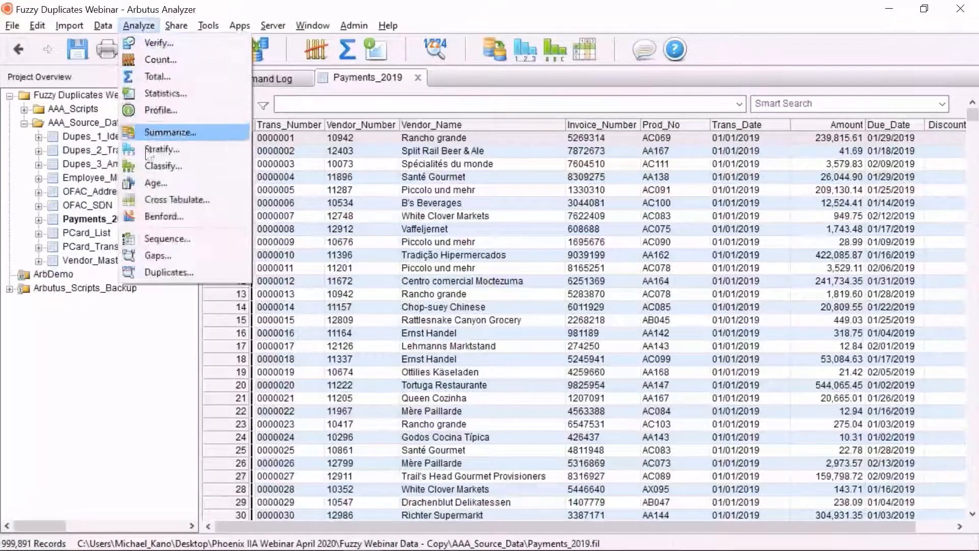
{"action": "left_click", "coordinate": [149, 272]}
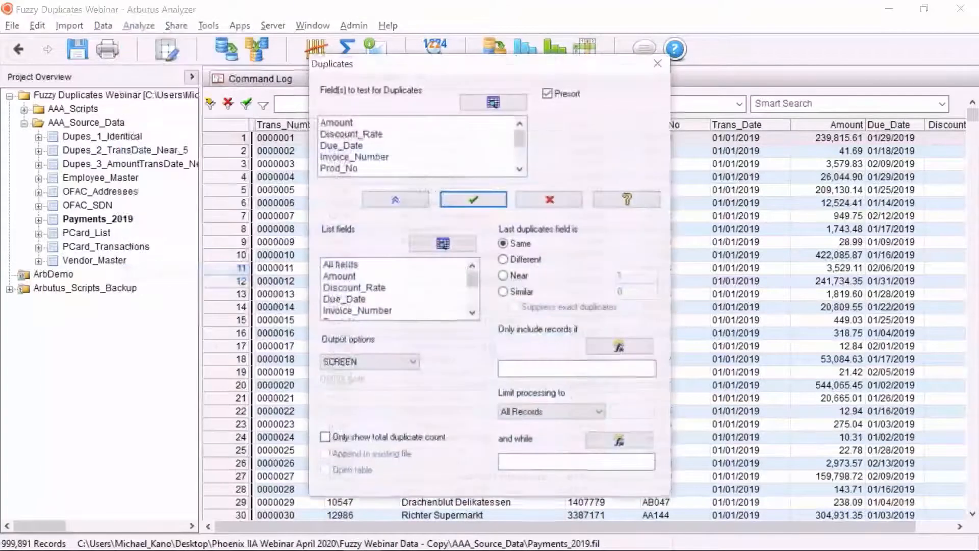
{"action": "left_click", "coordinate": [494, 102]}
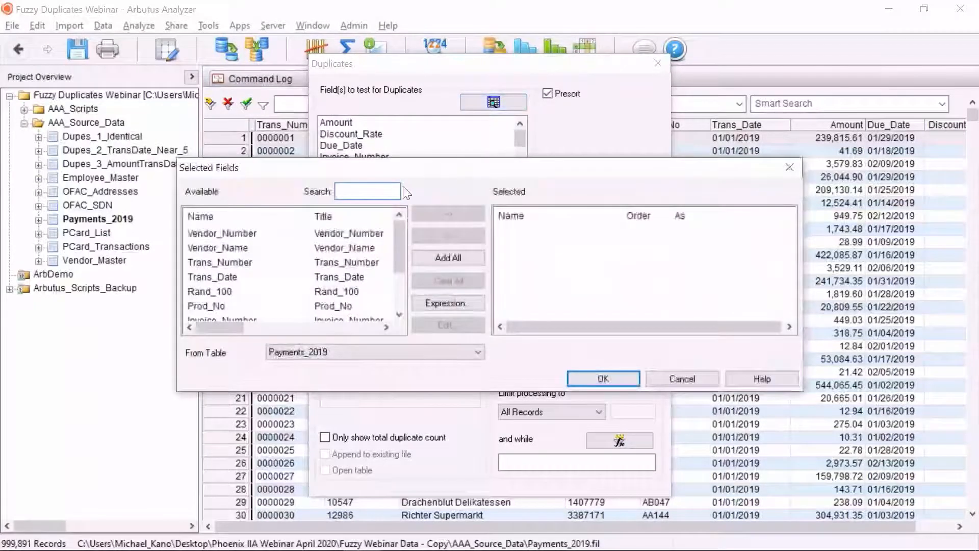
{"action": "double_click", "coordinate": [304, 233]}
{"action": "left_click_drag", "start_coordinate": [399, 240], "coordinate": [375, 298]}
{"action": "double_click", "coordinate": [346, 306]}
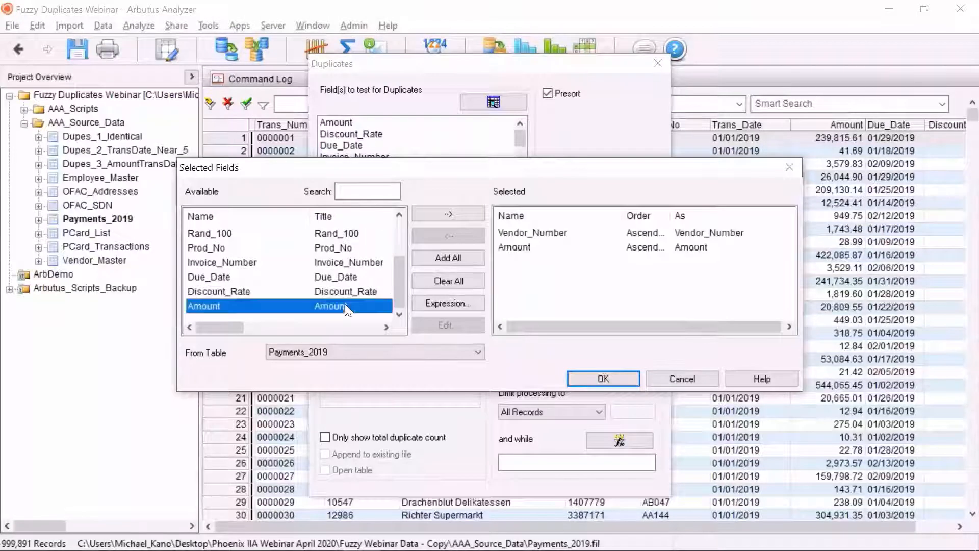
{"action": "double_click", "coordinate": [348, 261]}
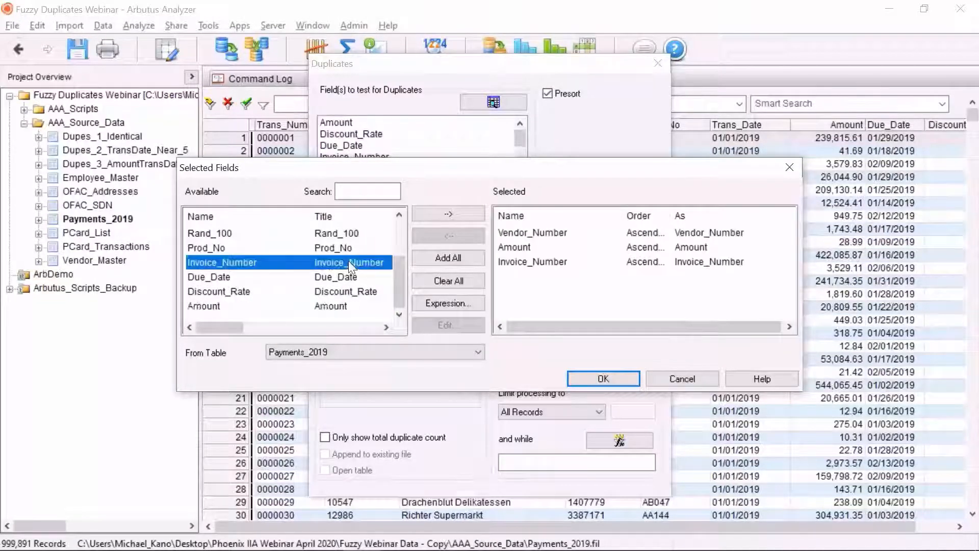
{"action": "left_click", "coordinate": [583, 373]}
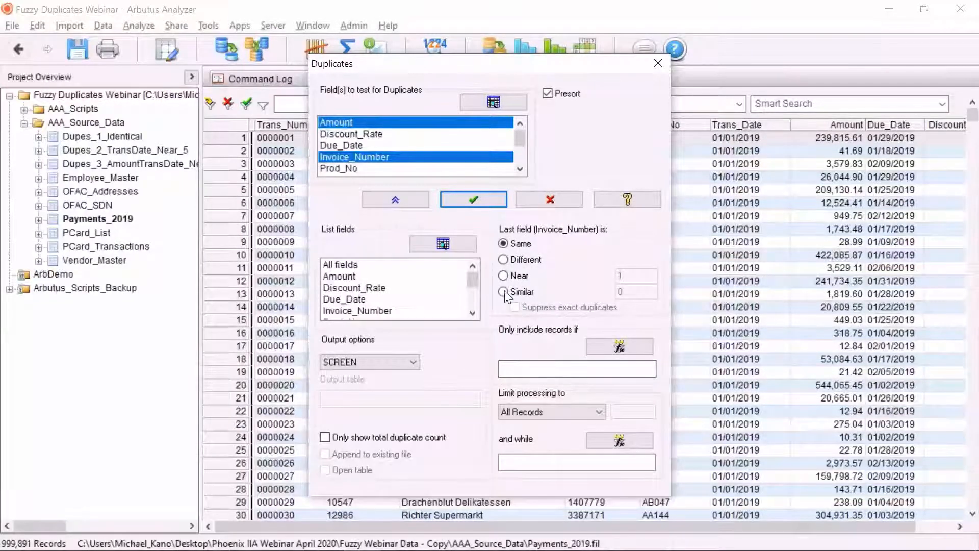
Step: Set the Invoice_Number match to Similar with a value of 1 and suppress exact duplicates
{"action": "left_click", "coordinate": [504, 292]}
{"action": "left_click", "coordinate": [622, 293]}
{"action": "type", "text": "1"}
{"action": "left_click", "coordinate": [521, 309]}
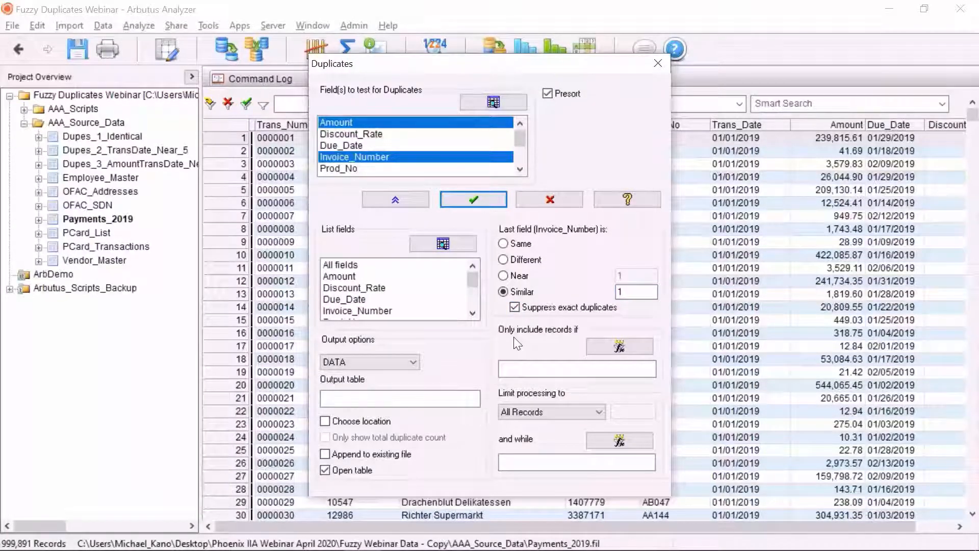
Step: List all fields in the output, name the output table Dupes_4_InvNumber_Similar, and run the duplicates test
{"action": "left_click", "coordinate": [386, 267]}
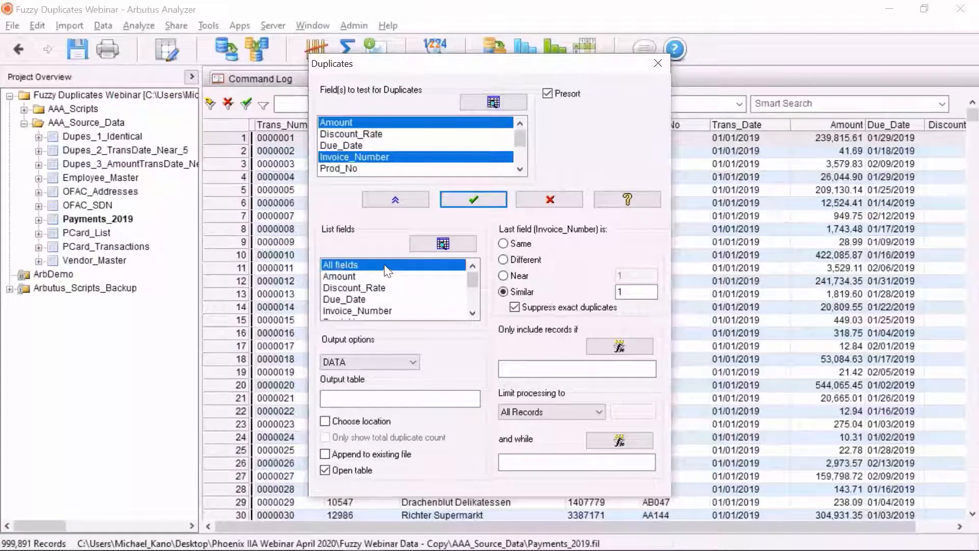
{"action": "left_click", "coordinate": [390, 398]}
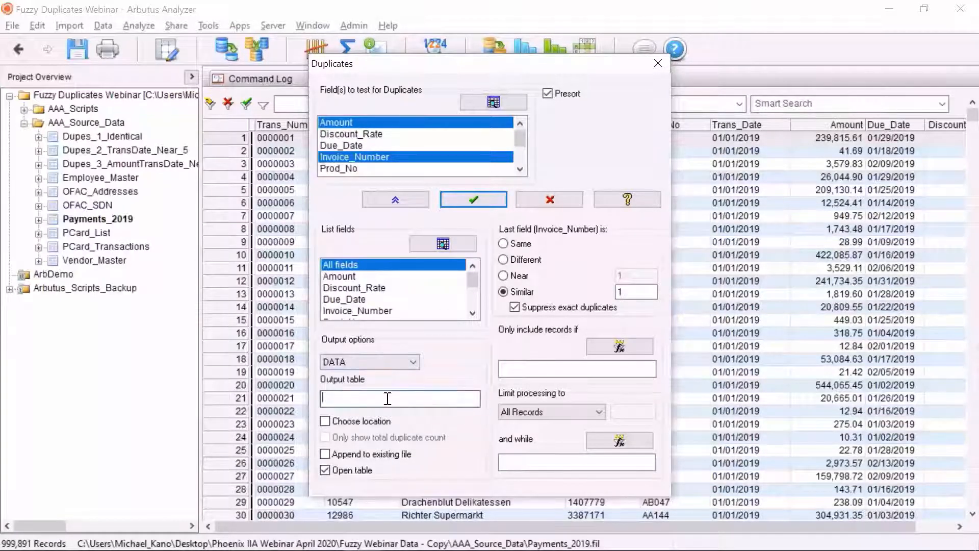
{"action": "type", "text": "Dupes_4_InvNumber_Similar"}
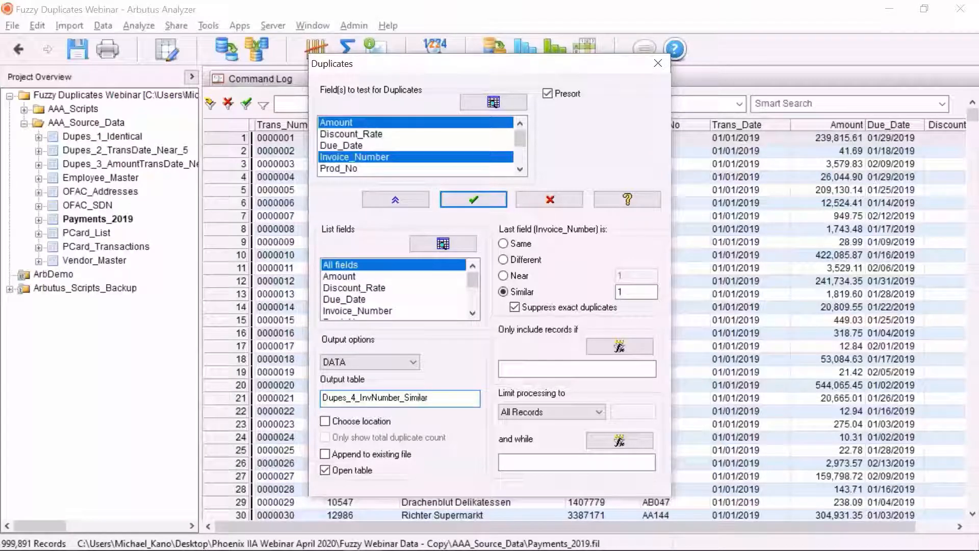
{"action": "key", "text": "Return"}
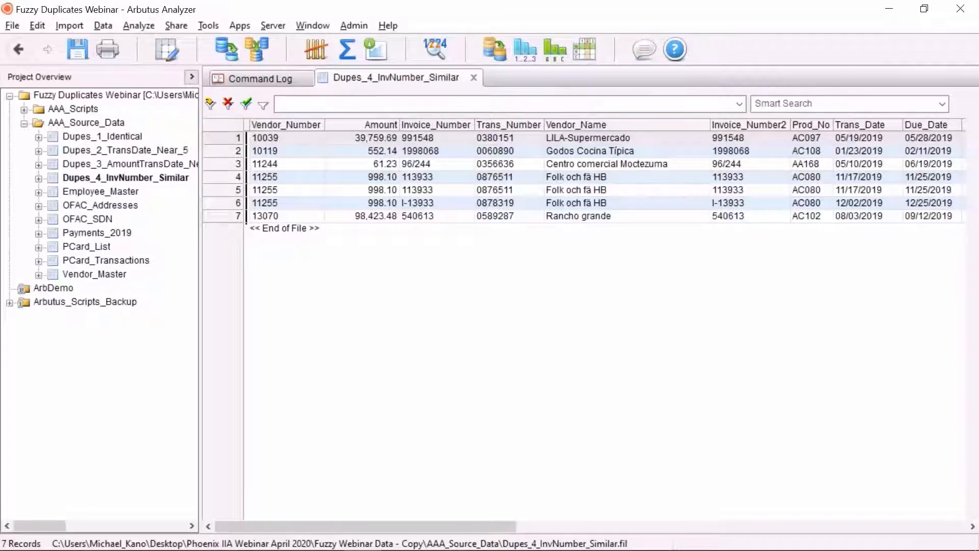
Step: Switch to the slide show, read the Test #4 instructions and example result slides, and return to Arbutus Analyzer
{"action": "key", "text": "alt+Tab"}
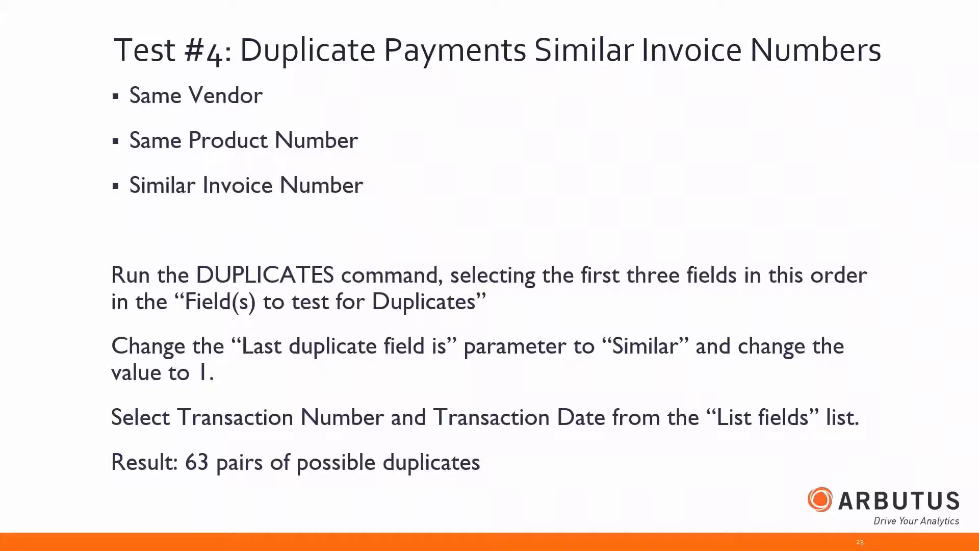
{"action": "key", "text": "Right"}
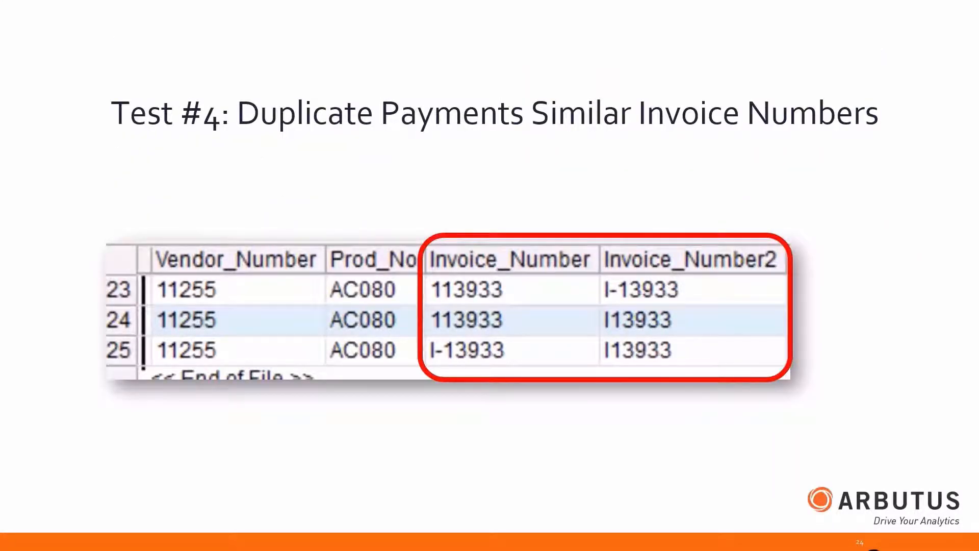
{"action": "key", "text": "alt+Tab"}
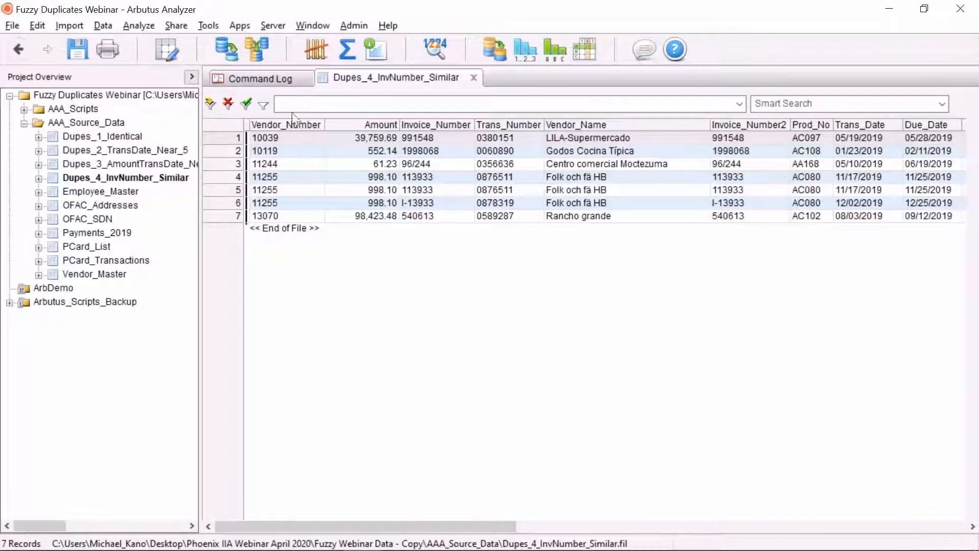
Step: Compare the logged Duplicates command with the field instructions on the Test #4 slide in PowerPoint, and return to Arbutus Analyzer
{"action": "left_click", "coordinate": [262, 80]}
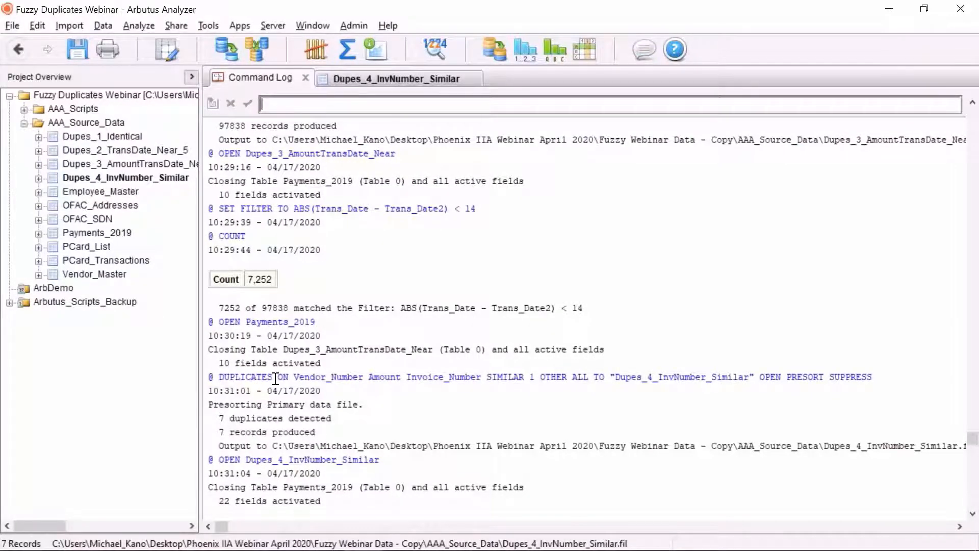
{"action": "key", "text": "alt+Tab"}
{"action": "key", "text": "alt+Tab"}
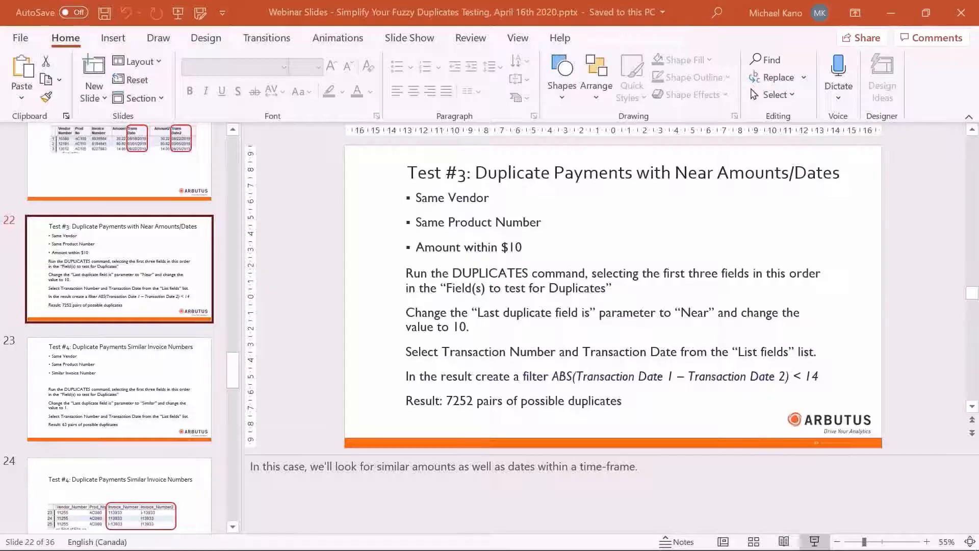
{"action": "left_click", "coordinate": [158, 408]}
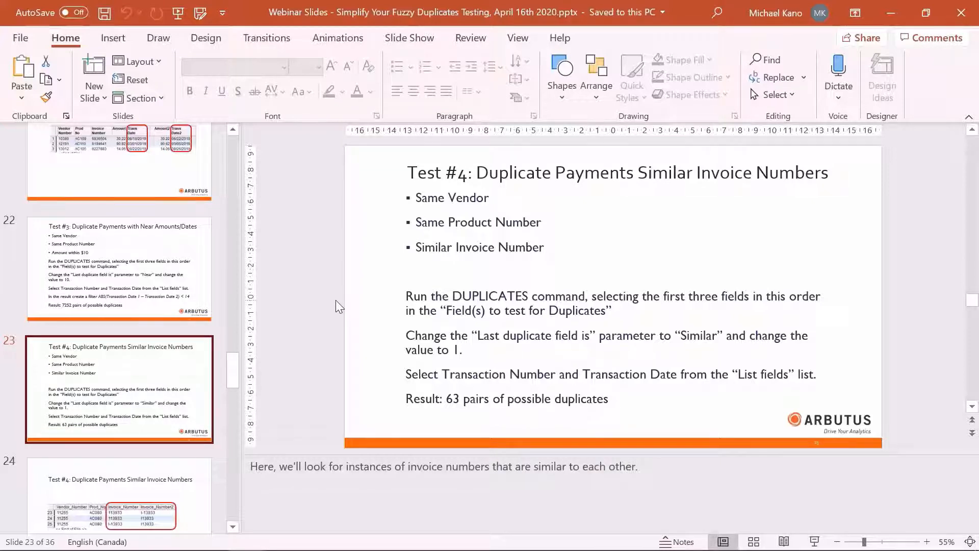
{"action": "key", "text": "alt+Tab"}
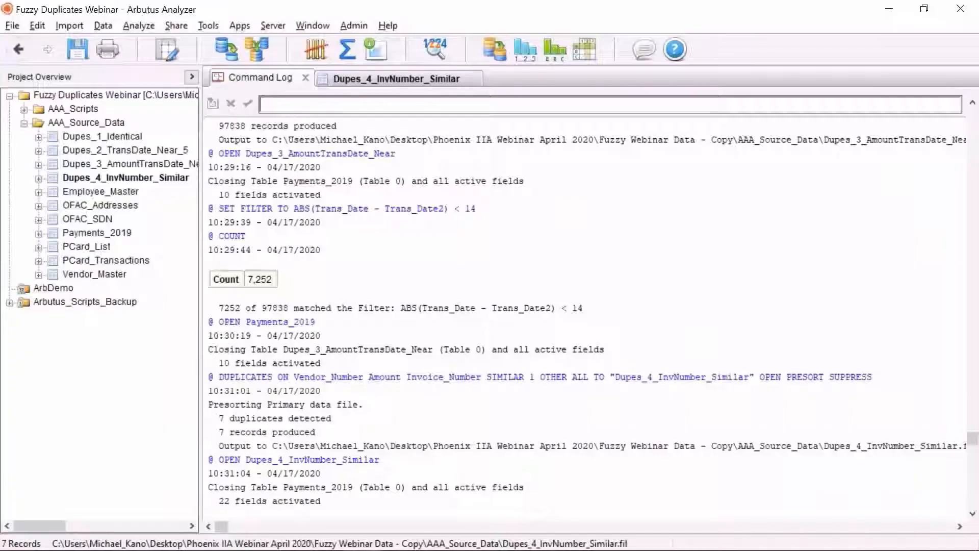
Step: Open the Payments_2019 table and start a Duplicates test with Vendor_Number, Prod_No and Invoice_Number, in that order, as the test fields
{"action": "double_click", "coordinate": [127, 235]}
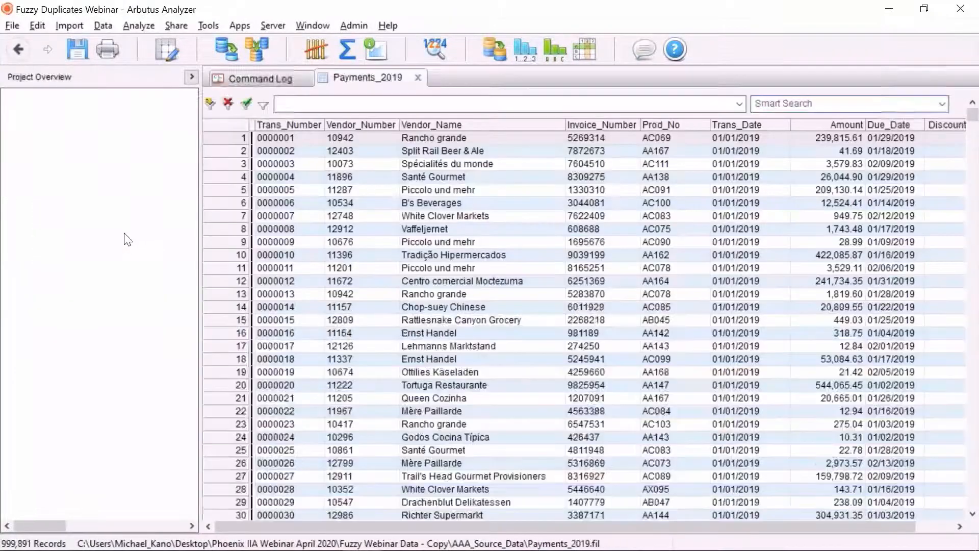
{"action": "left_click", "coordinate": [149, 26]}
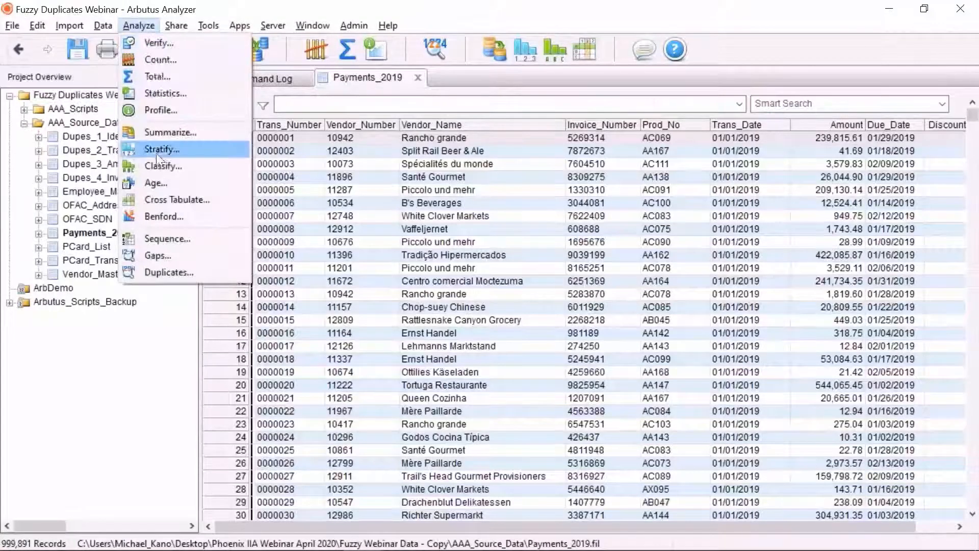
{"action": "left_click", "coordinate": [167, 272]}
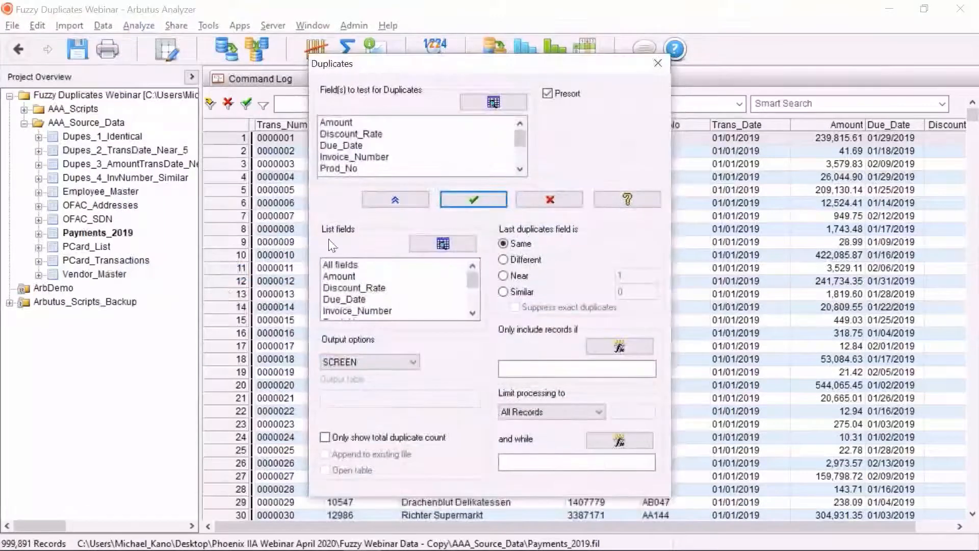
{"action": "left_click", "coordinate": [493, 102]}
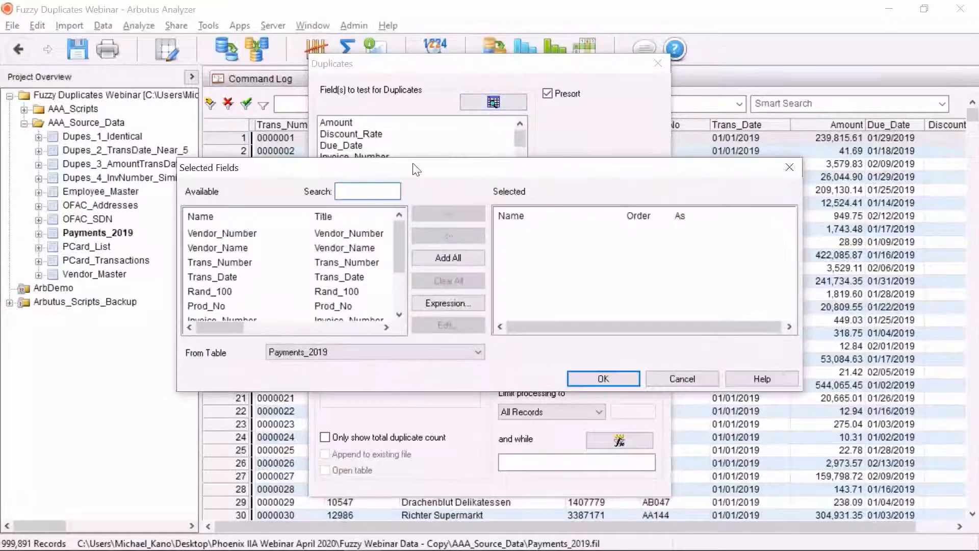
{"action": "double_click", "coordinate": [353, 234]}
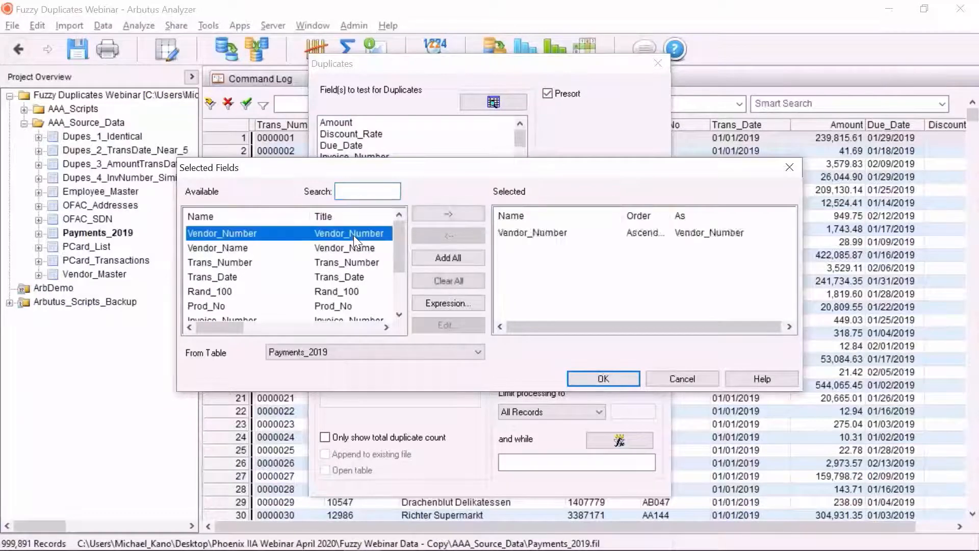
{"action": "left_click_drag", "start_coordinate": [400, 245], "coordinate": [397, 267]}
{"action": "left_click", "coordinate": [376, 264]}
{"action": "double_click", "coordinate": [375, 264]}
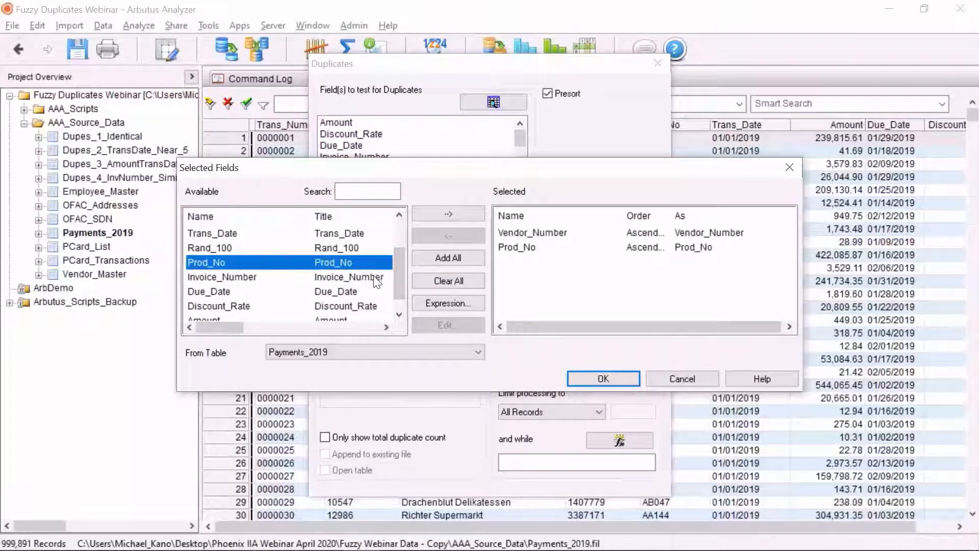
{"action": "double_click", "coordinate": [373, 276]}
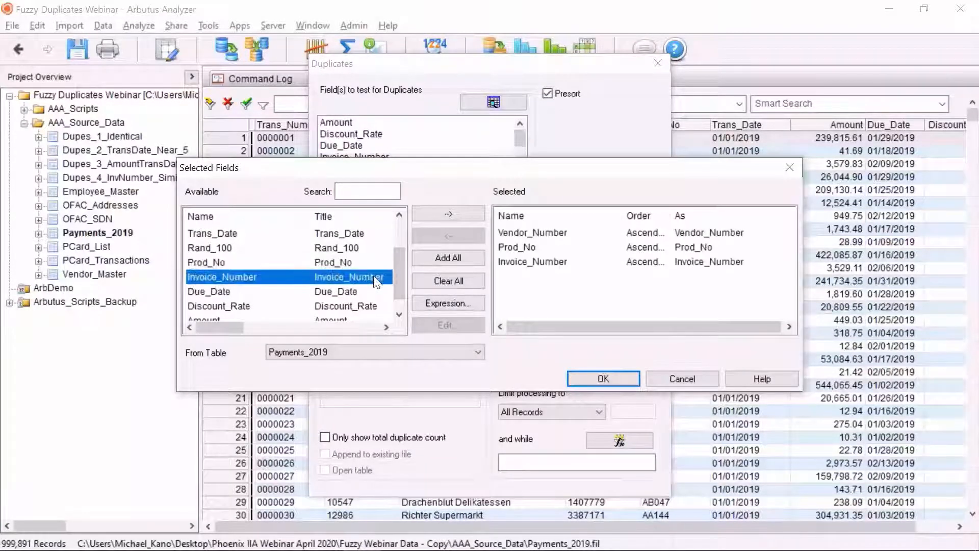
{"action": "left_click", "coordinate": [579, 376]}
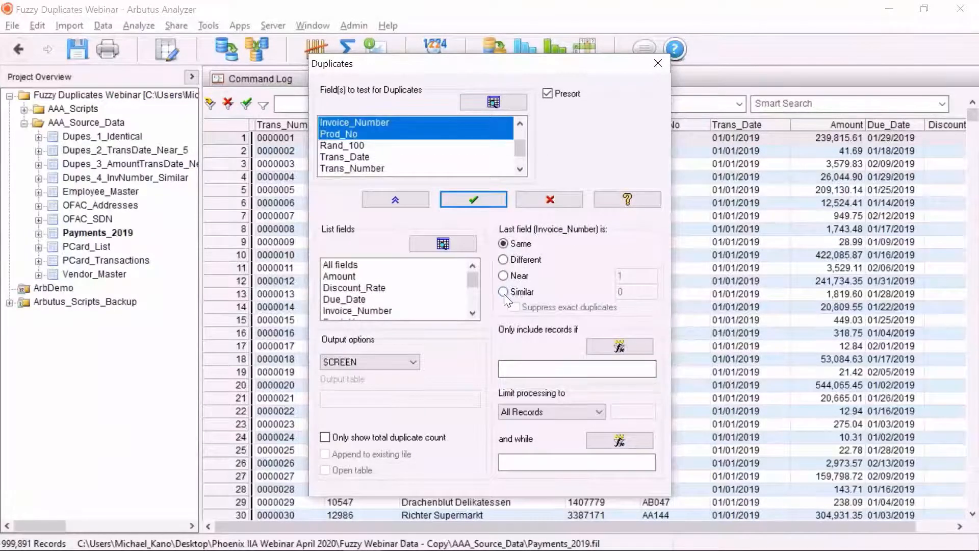
Step: Set the last field, Invoice_Number, to Similar with a value of 1 and suppress exact duplicates
{"action": "left_click", "coordinate": [503, 293]}
{"action": "left_click", "coordinate": [621, 293]}
{"action": "left_click_drag", "start_coordinate": [624, 293], "coordinate": [610, 294]}
{"action": "type", "text": "1"}
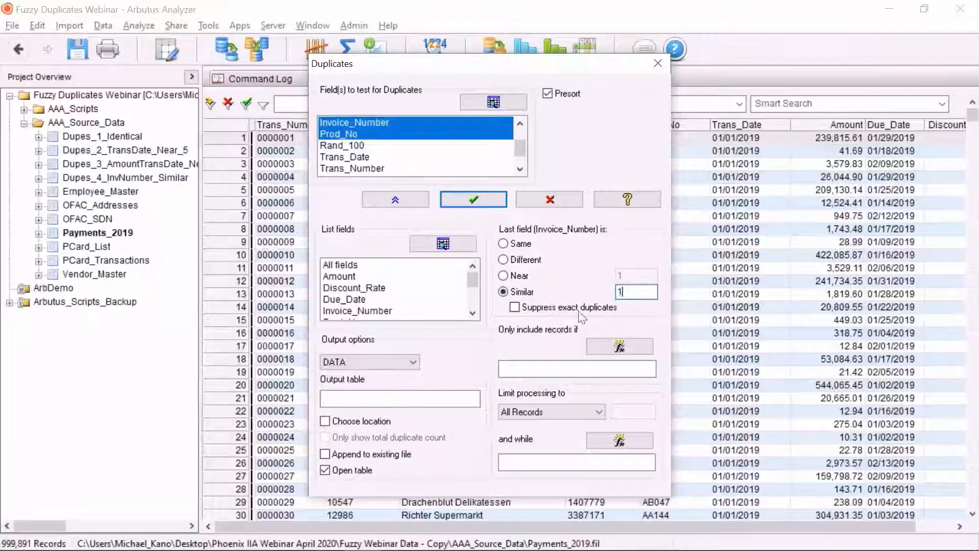
{"action": "left_click", "coordinate": [515, 308]}
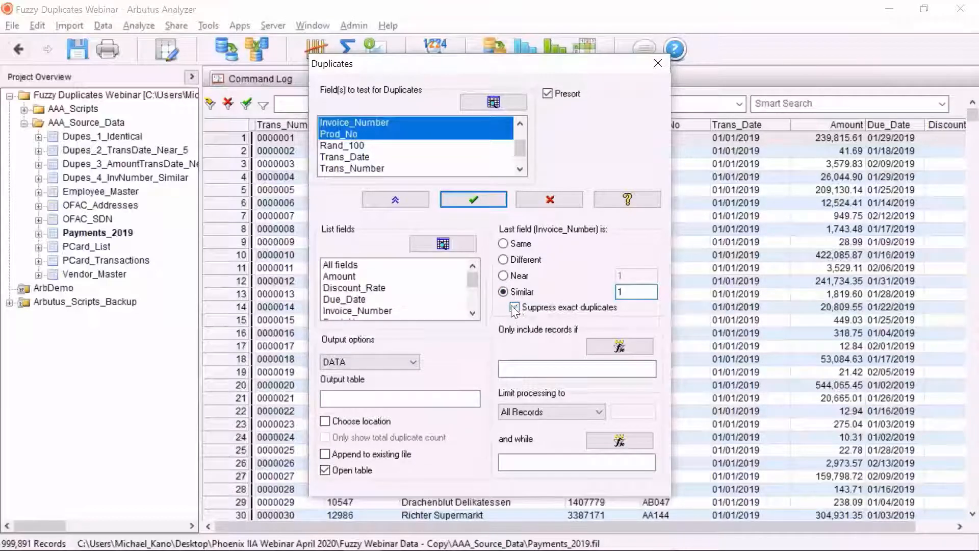
Step: Include all fields in the output, name the output table Dupes_4_InvNumber_Similar, and run the duplicates test
{"action": "left_click", "coordinate": [404, 266]}
{"action": "left_click", "coordinate": [389, 400]}
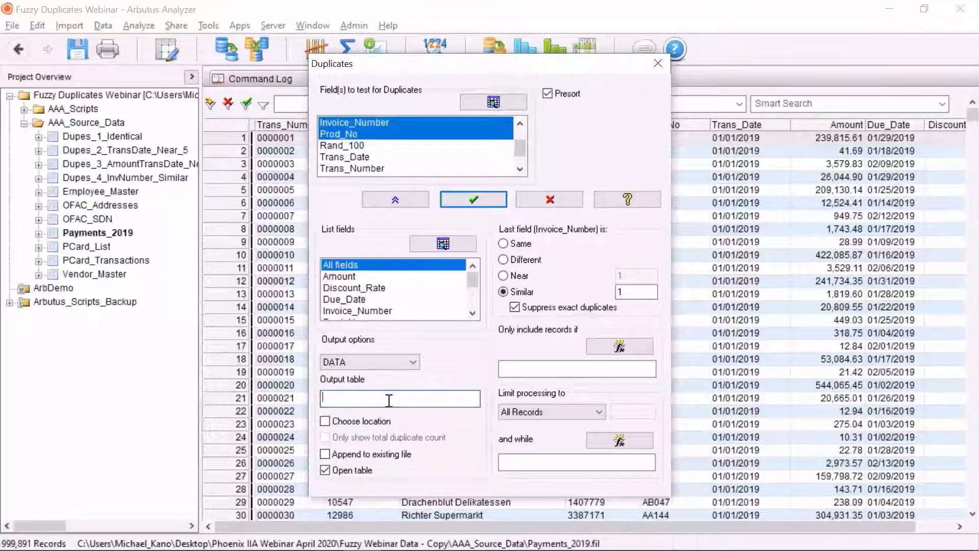
{"action": "type", "text": "Dupes_"}
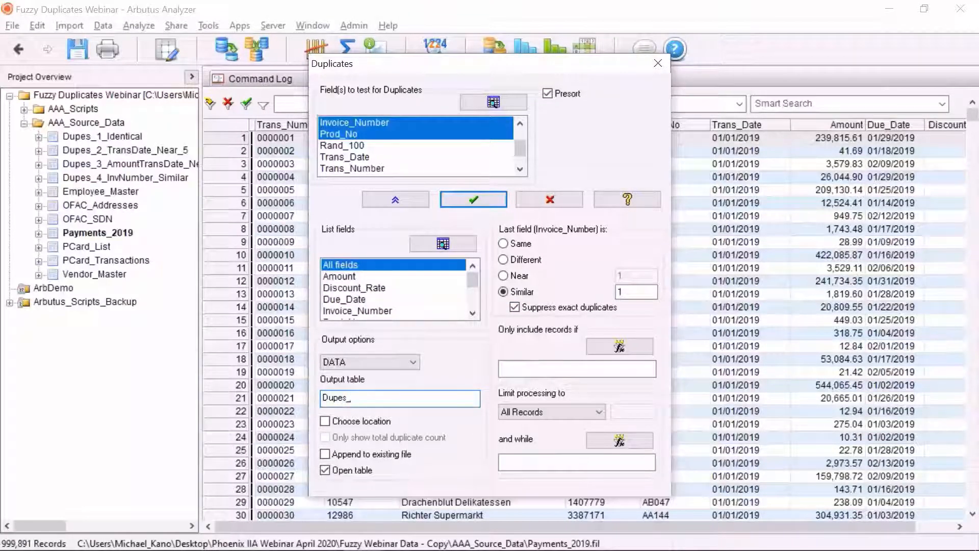
{"action": "type", "text": "4_InvNumber_Similar"}
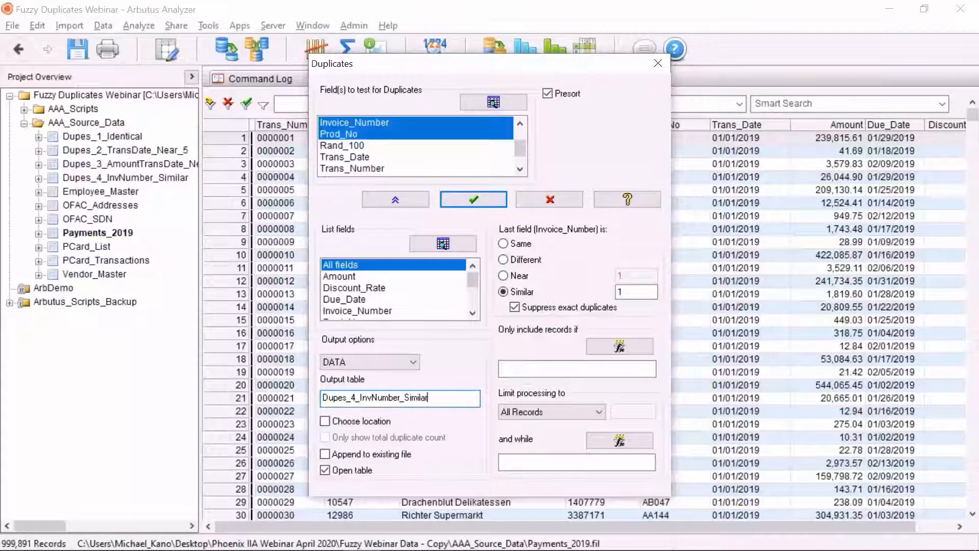
{"action": "key", "text": "Return"}
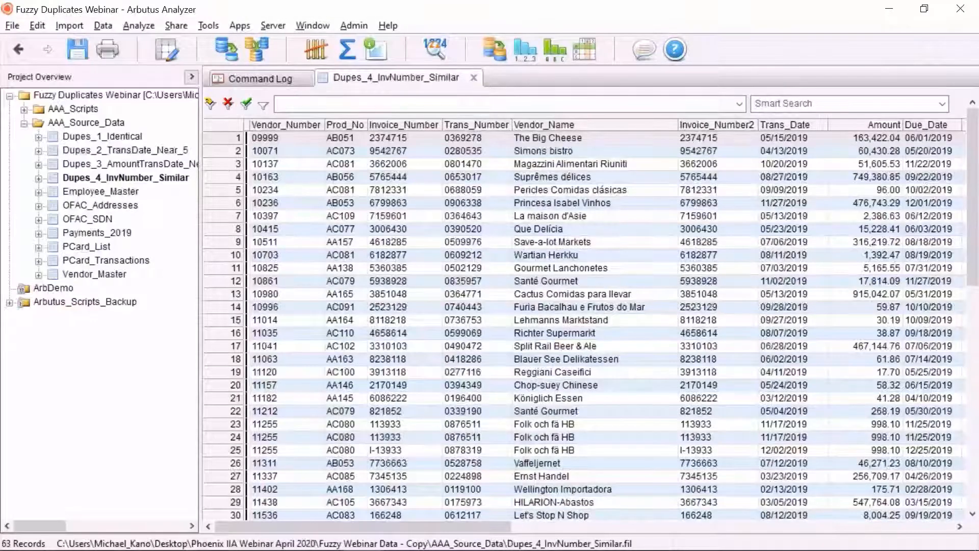
Step: Switch to the PowerPoint slide show and view the Test #4 example result slide
{"action": "key", "text": "alt+Tab"}
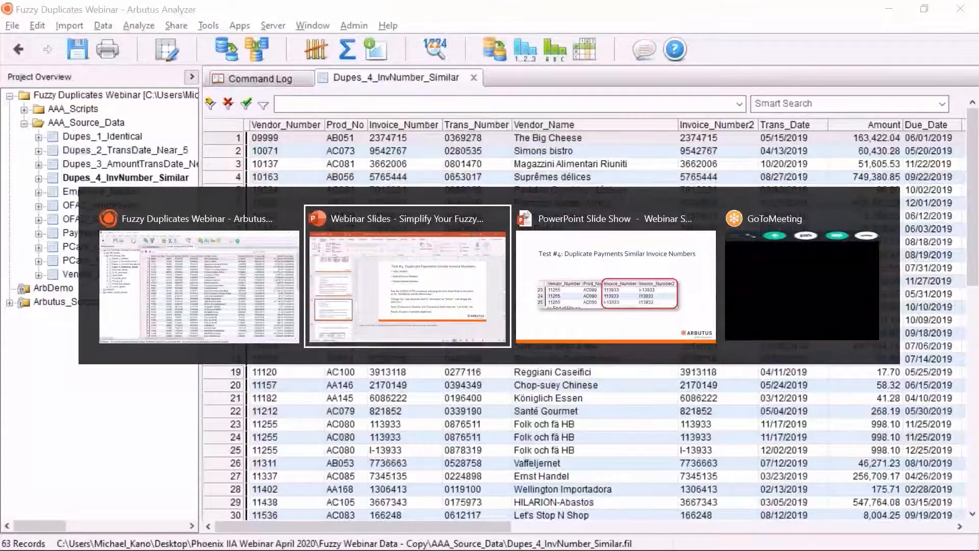
{"action": "key", "text": "alt+Tab"}
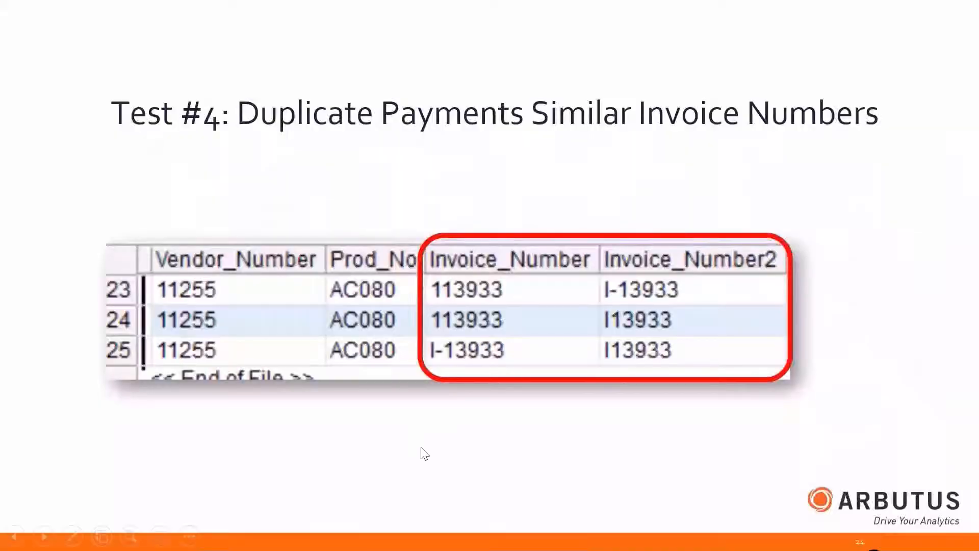